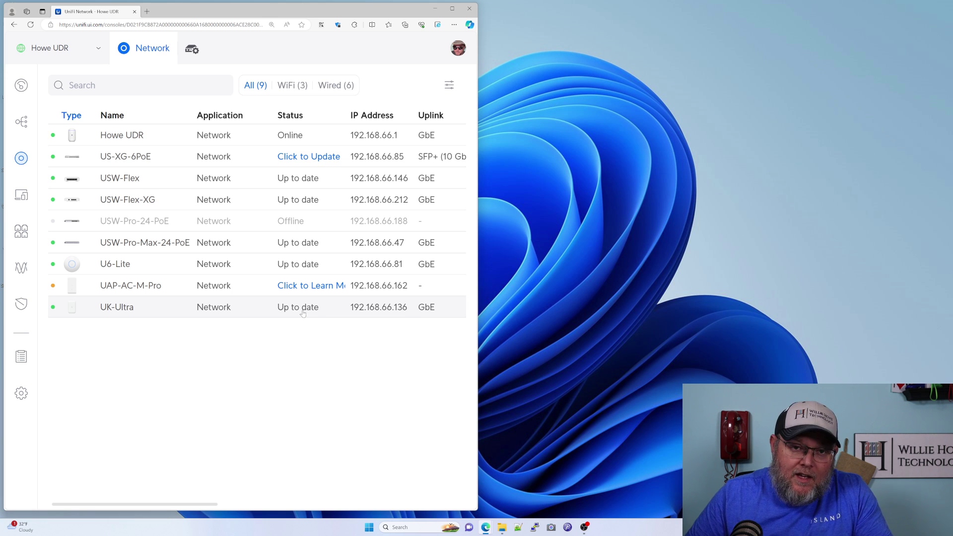
- Open the UK-Ultra's details and review its overview, including radio channels, device information, air stats and parent device
left_click(184, 314)
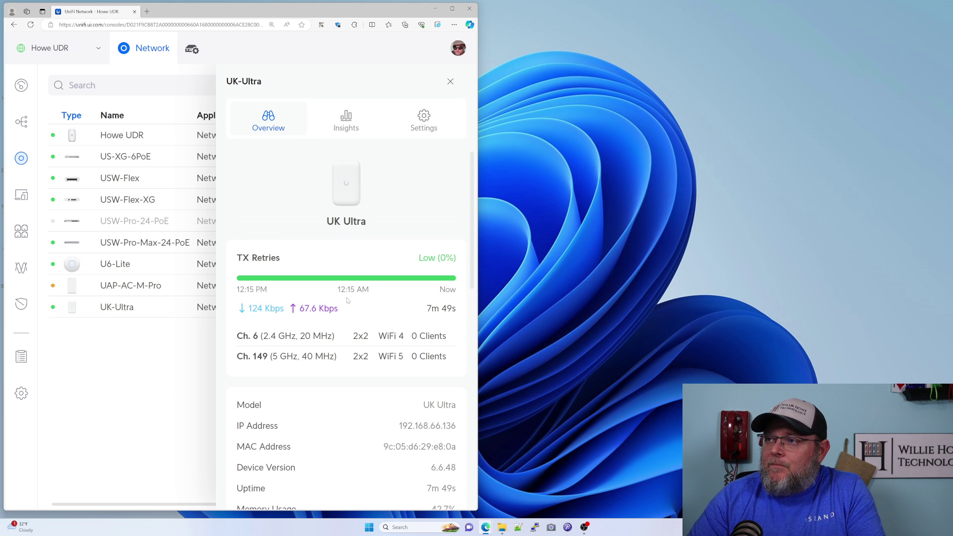
scroll(378, 337, "down", 1)
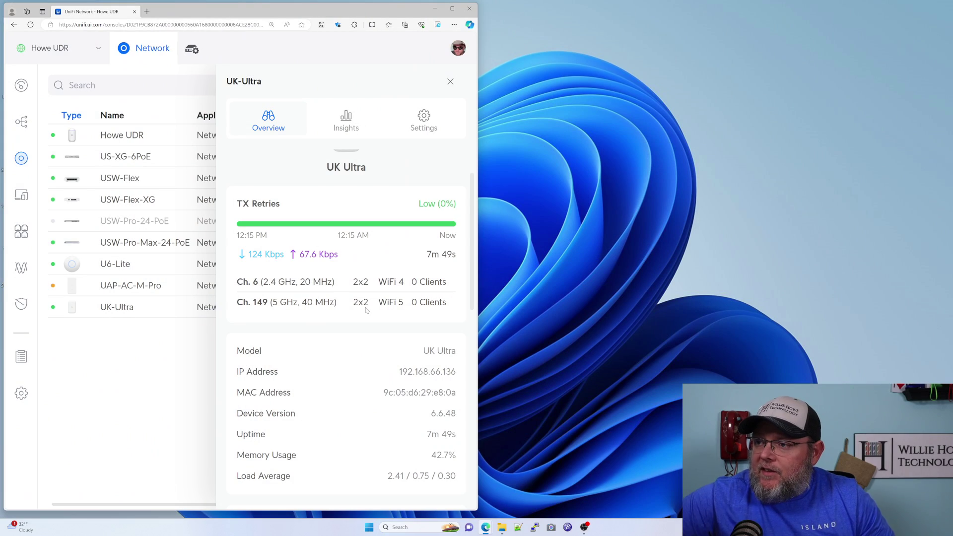
scroll(366, 312, "down", 3)
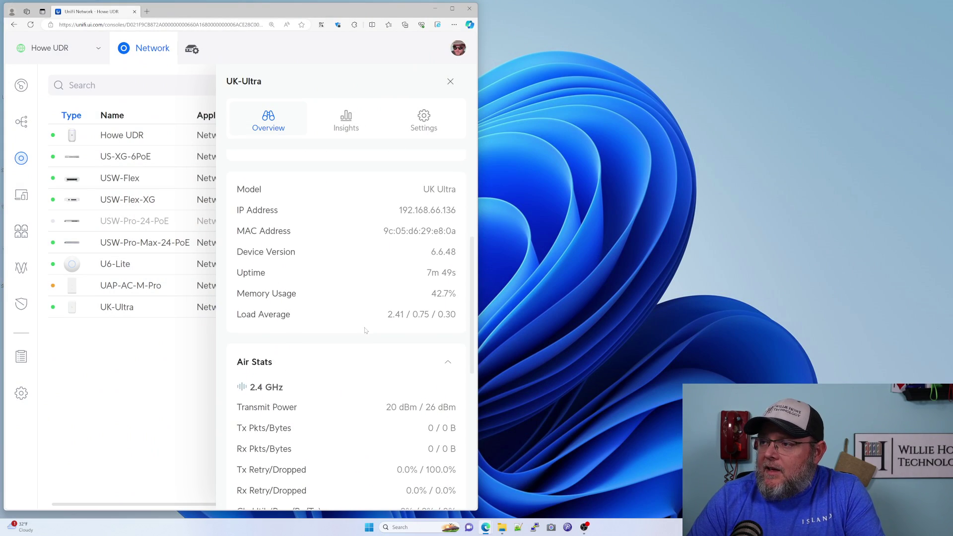
scroll(366, 327, "down", 3)
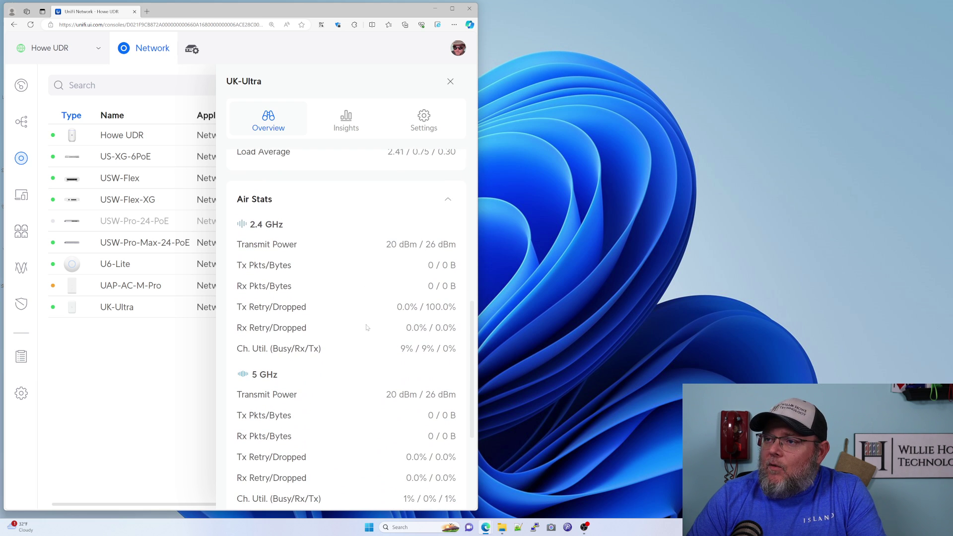
scroll(321, 332, "down", 2)
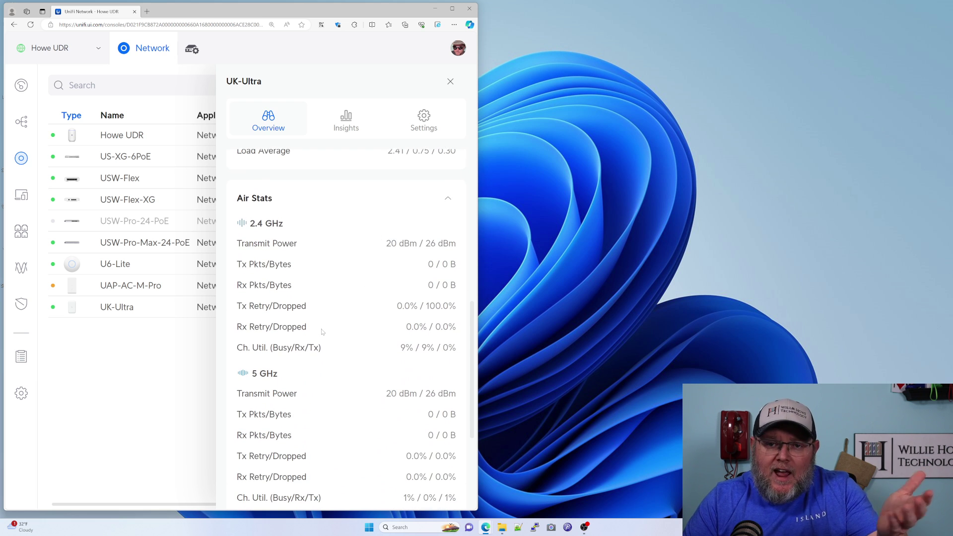
scroll(321, 331, "down", 2)
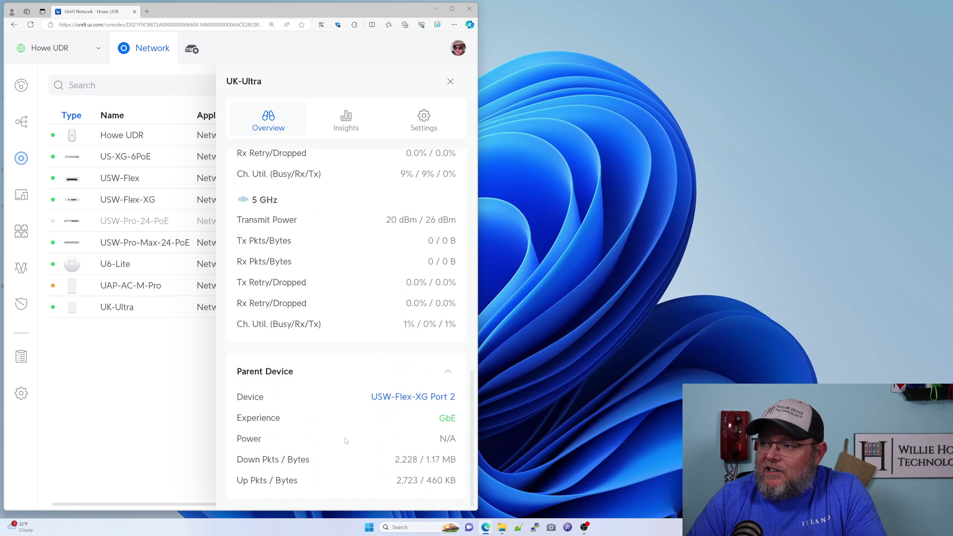
scroll(344, 440, "up", 10)
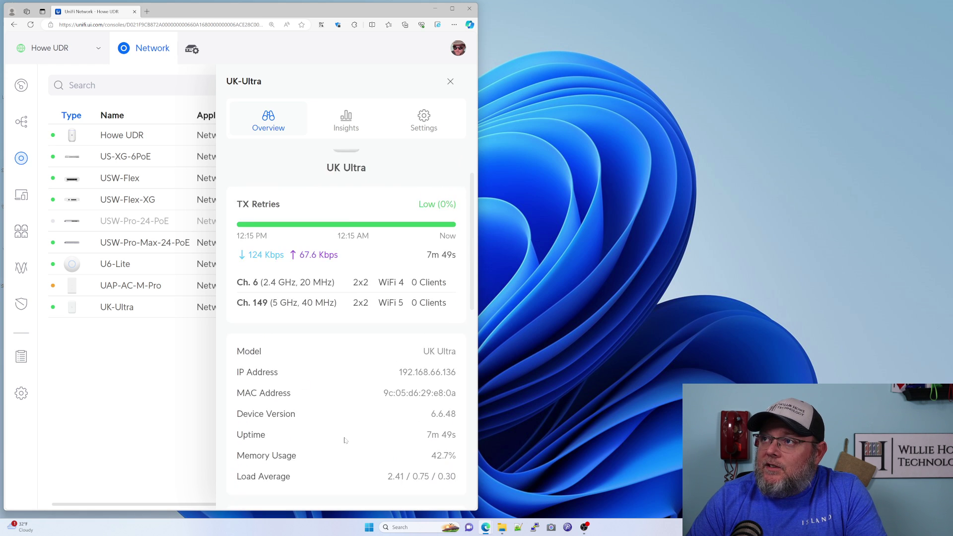
- Open the UK-Ultra's settings and switch its antenna type to Omni Antenna, then back to Built-in Antenna
left_click(429, 123)
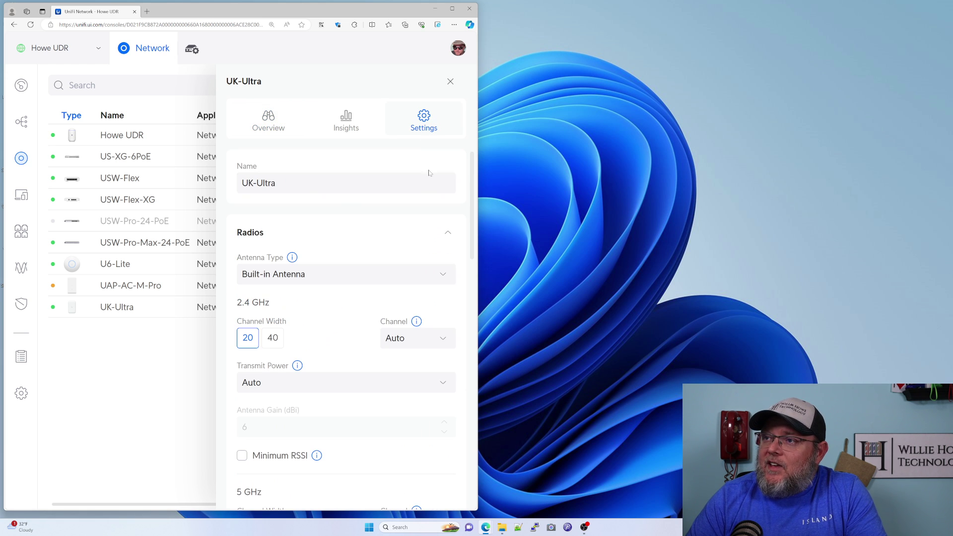
scroll(332, 241, "down", 1)
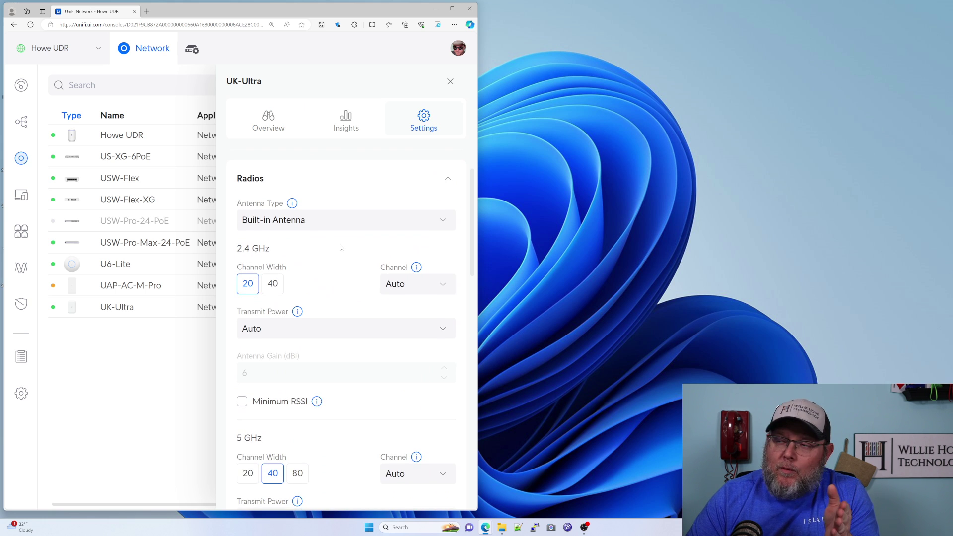
left_click(328, 224)
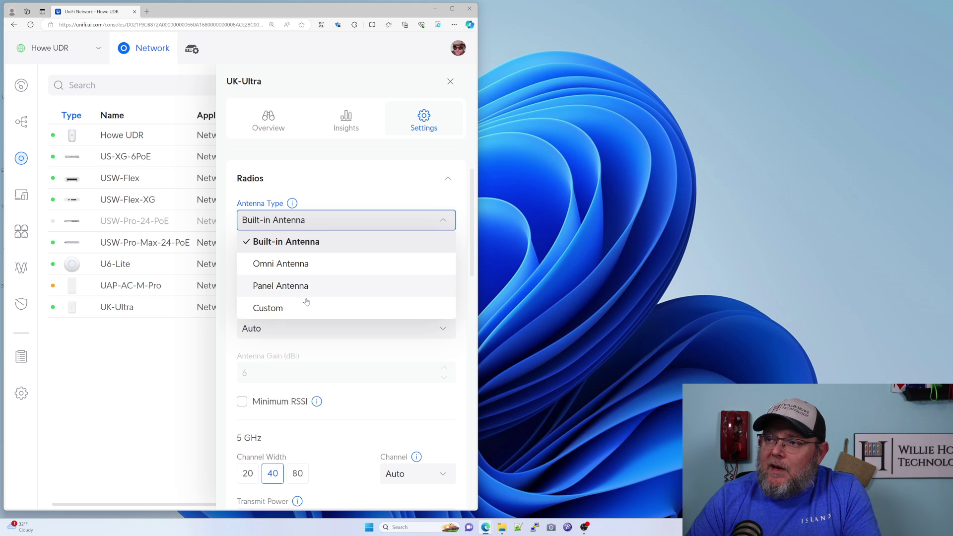
left_click(310, 266)
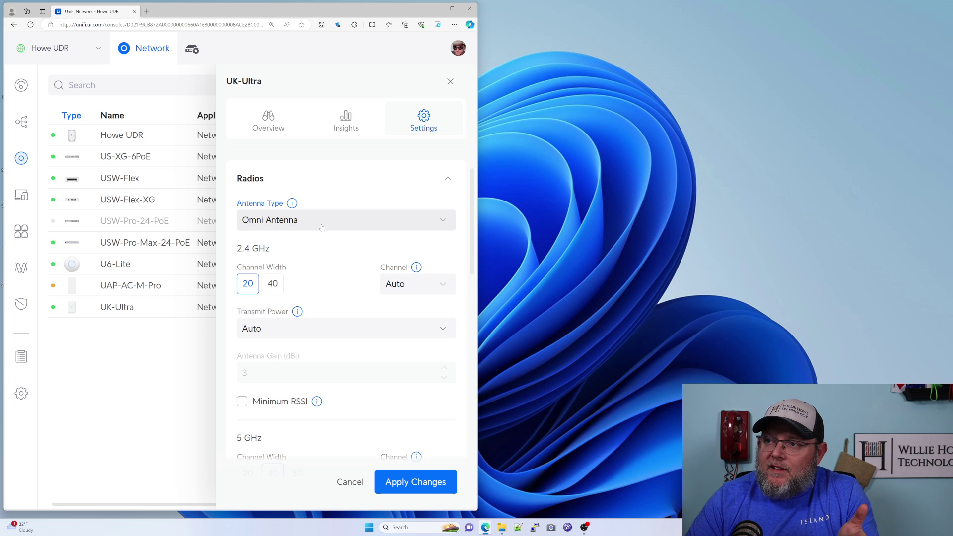
left_click(321, 228)
left_click(311, 247)
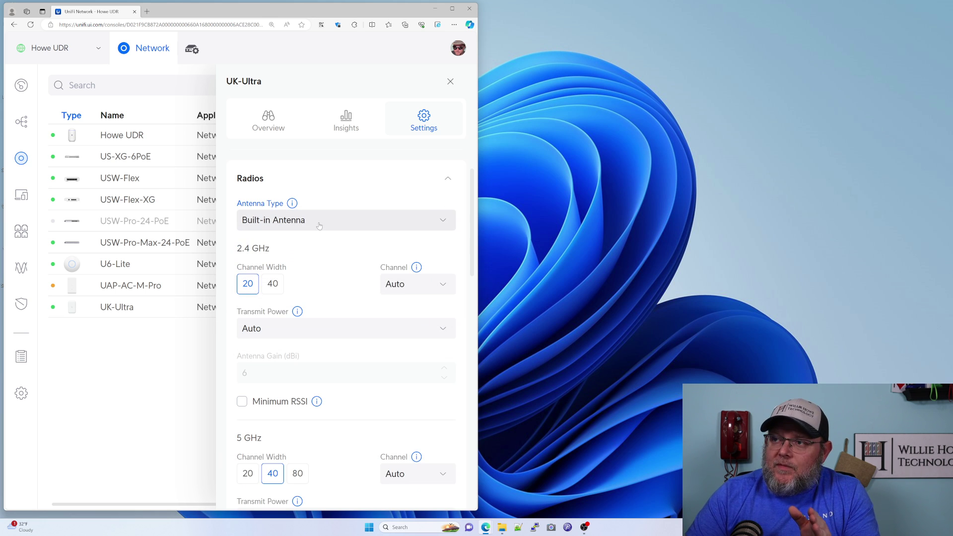
- Try the Omni Antenna and Panel Antenna types to compare their antenna gain, and restore Built-in Antenna
left_click(320, 226)
left_click(301, 265)
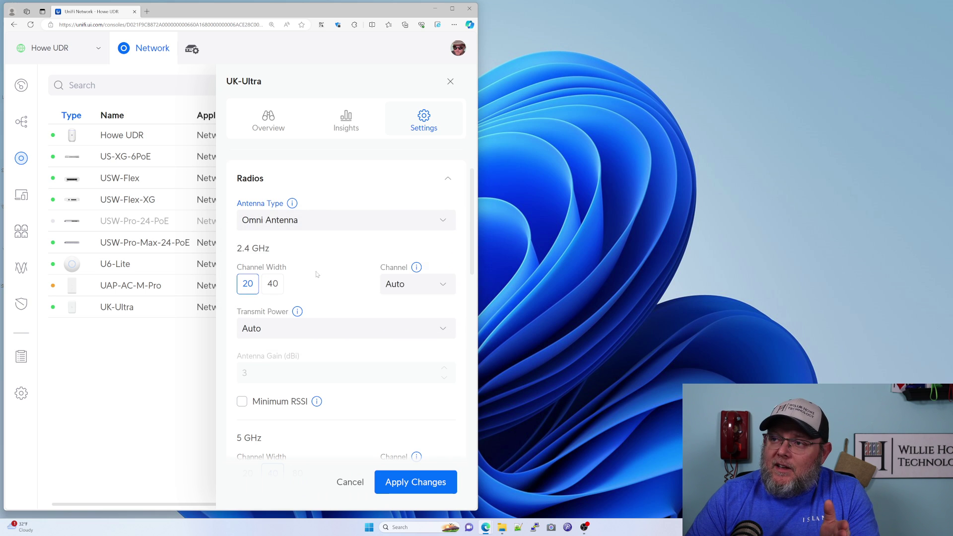
left_click(315, 221)
left_click(293, 286)
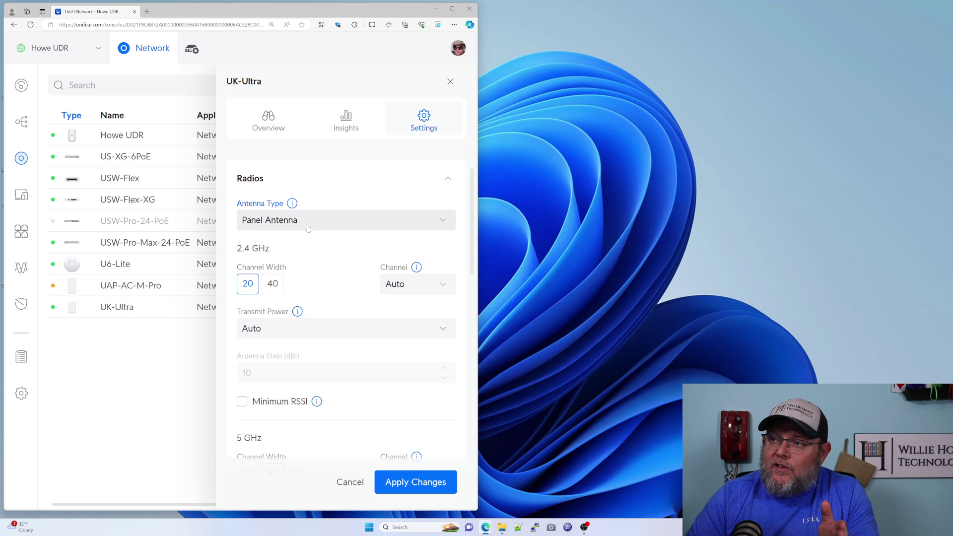
left_click(304, 220)
left_click(303, 242)
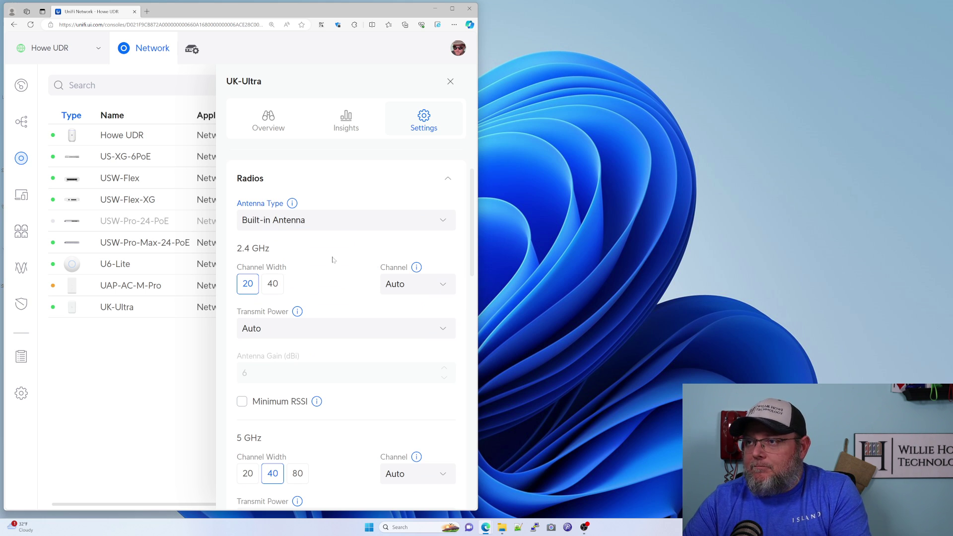
- Try to change the antenna type to Custom, and cancel the change
left_click(346, 222)
left_click(294, 306)
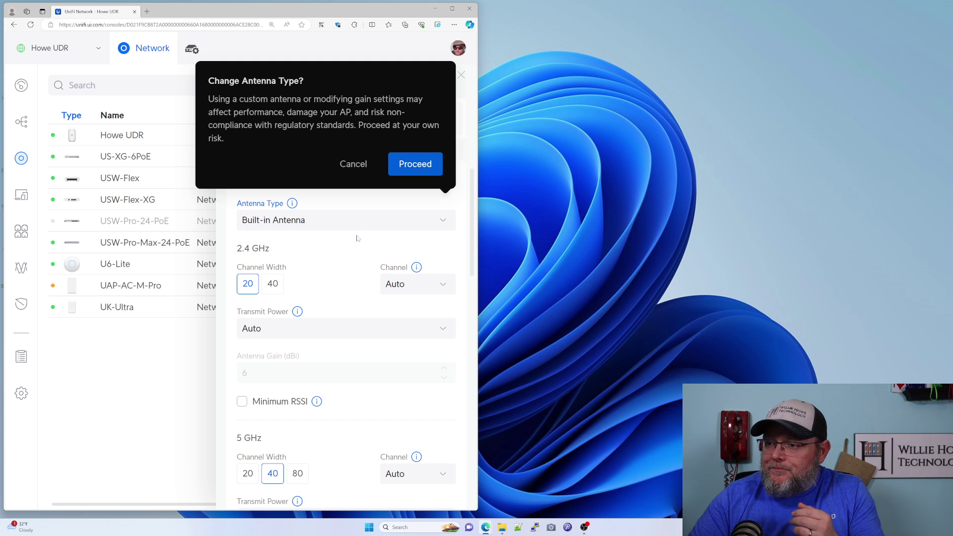
left_click(349, 167)
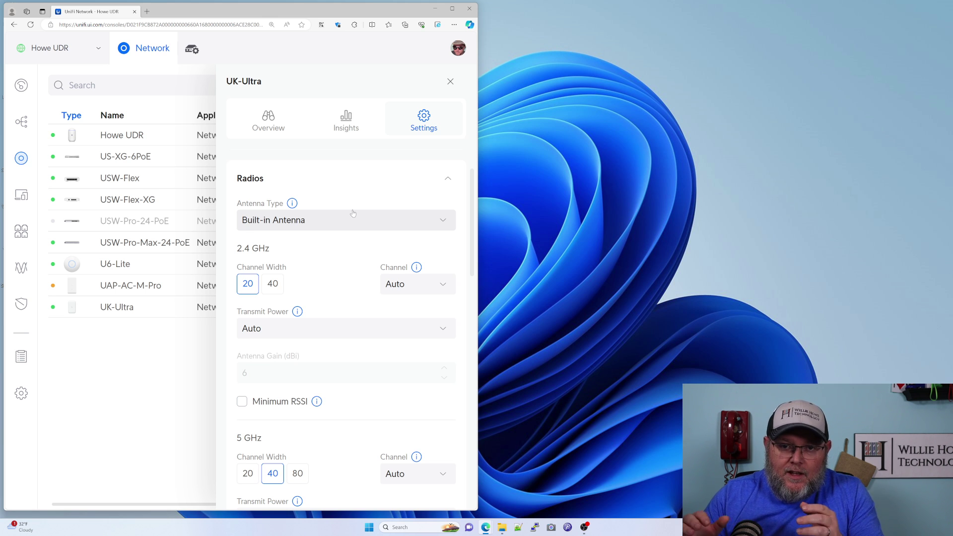
- Review the UK-Ultra's remaining settings: 2.4 GHz and 5 GHz radios, meshing, band steering, IP settings and device management
scroll(381, 281, "down", 1)
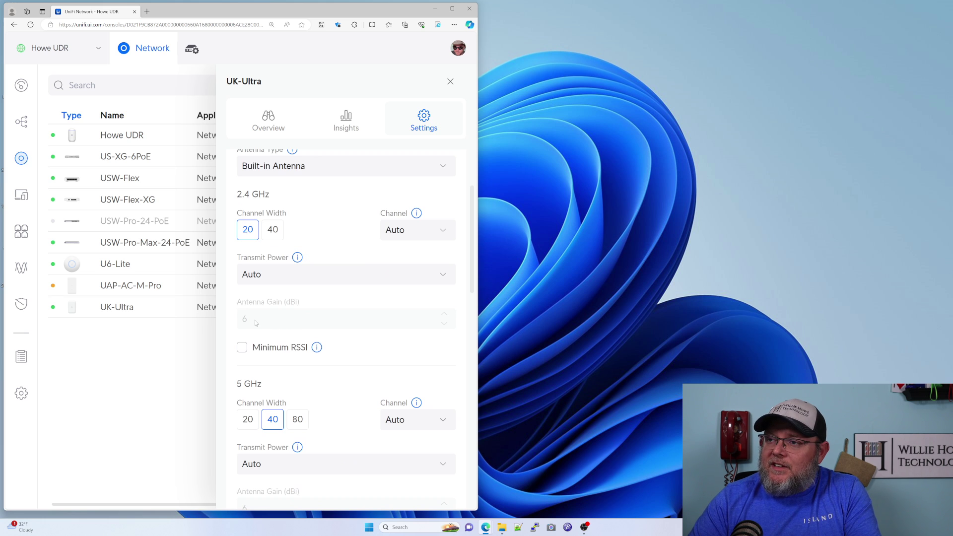
scroll(284, 331, "down", 1)
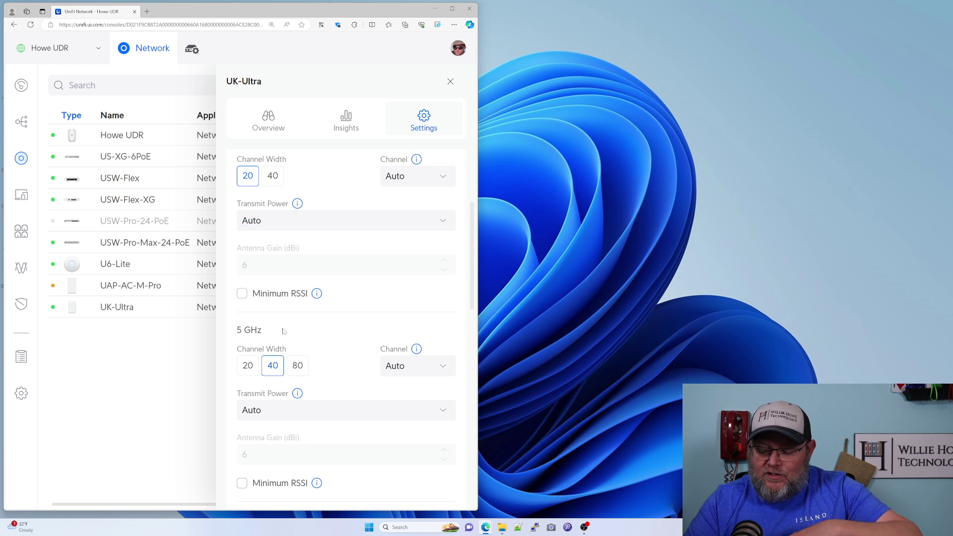
scroll(307, 322, "down", 1)
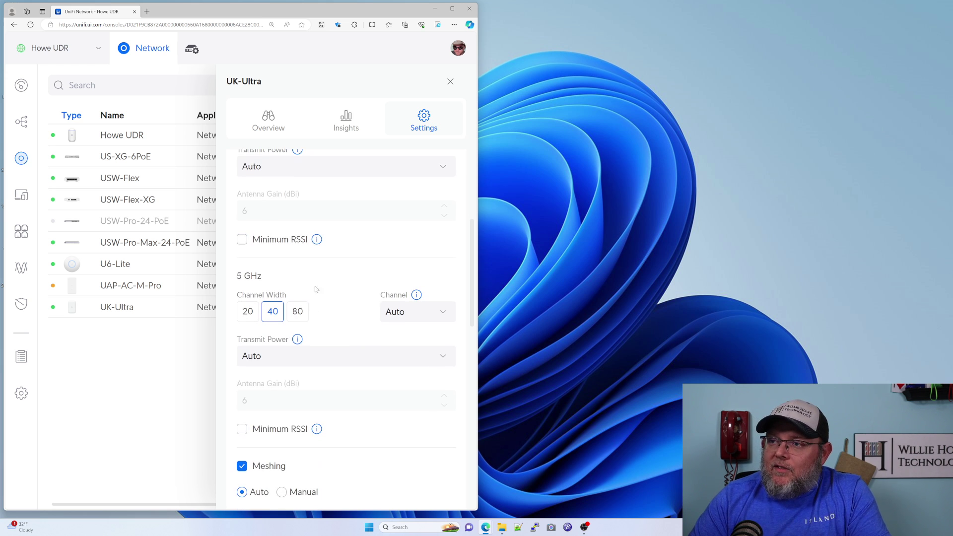
scroll(350, 321, "down", 3)
scroll(342, 315, "up", 6)
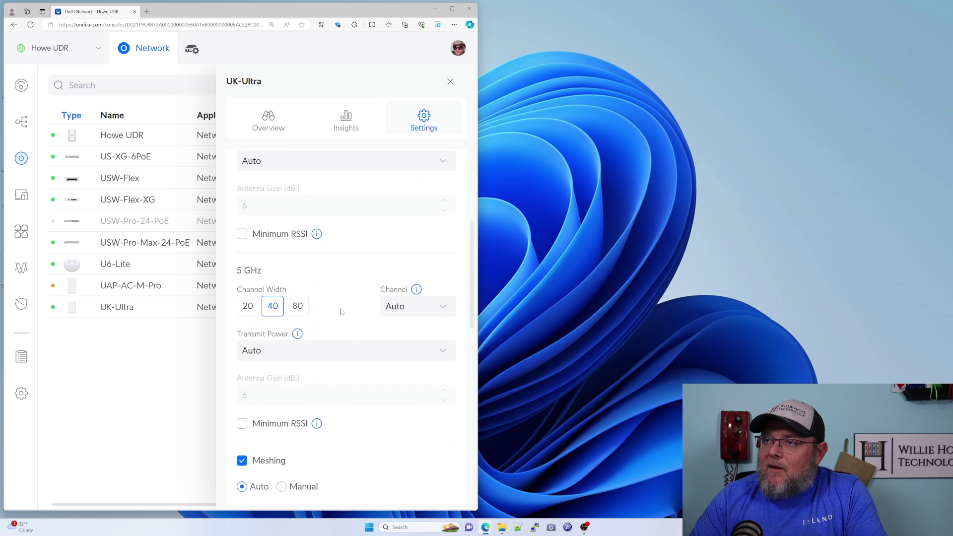
scroll(341, 311, "up", 1)
scroll(342, 311, "down", 5)
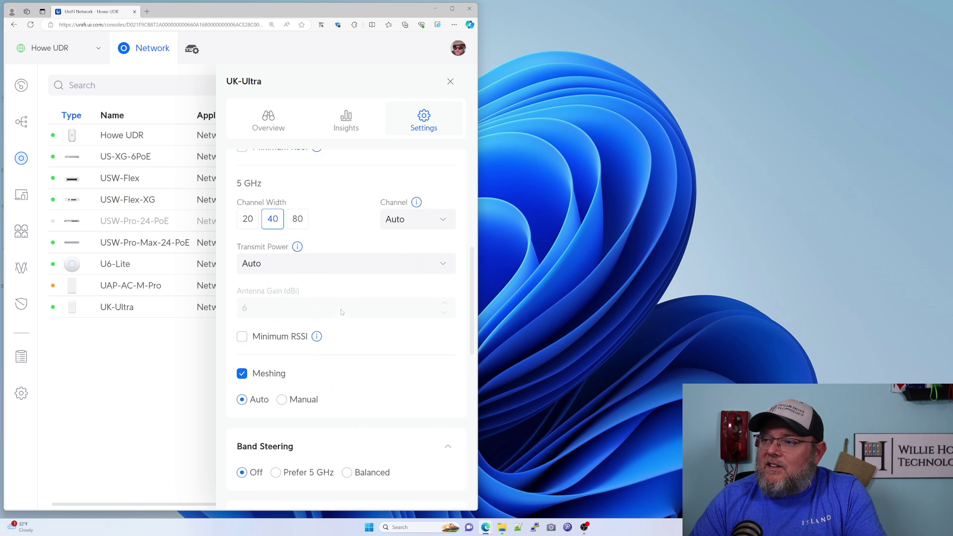
scroll(342, 311, "down", 4)
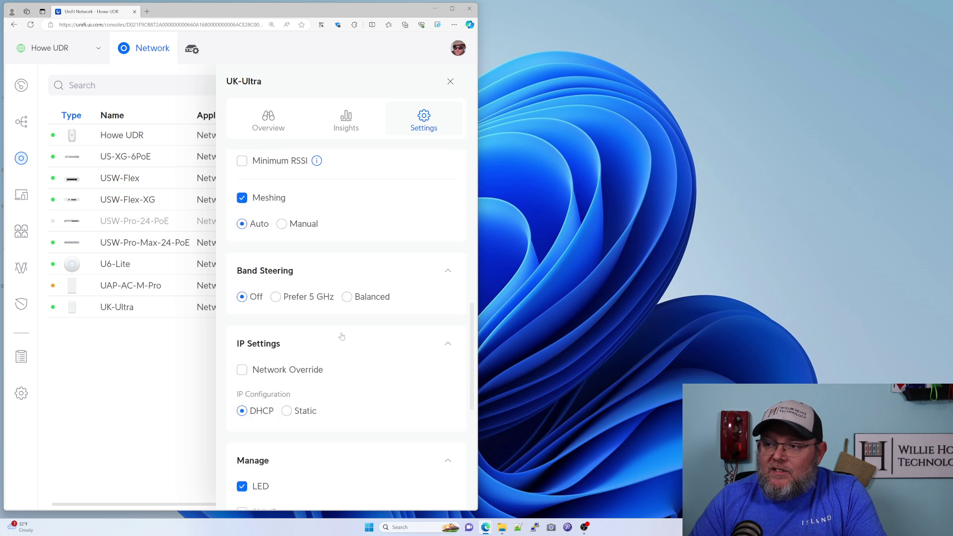
scroll(312, 350, "down", 5)
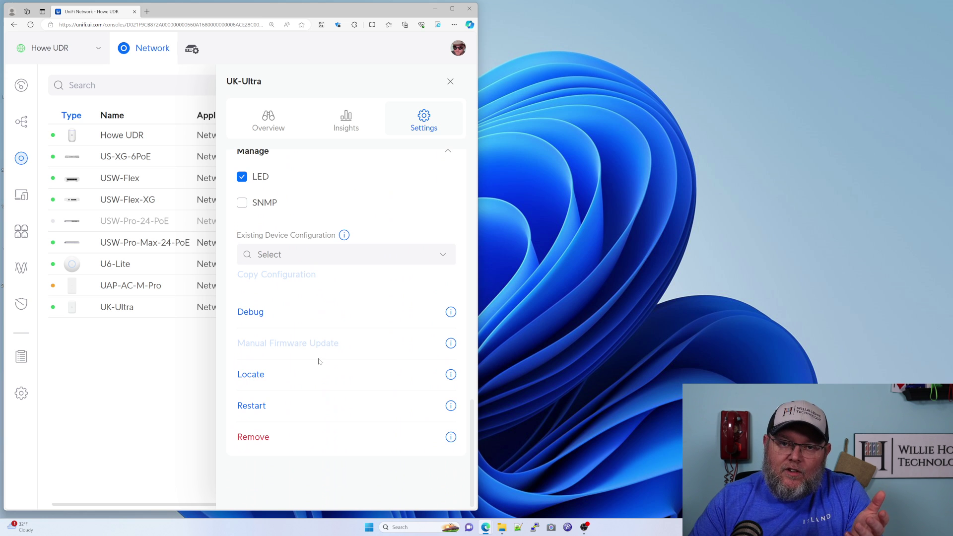
scroll(319, 361, "up", 14)
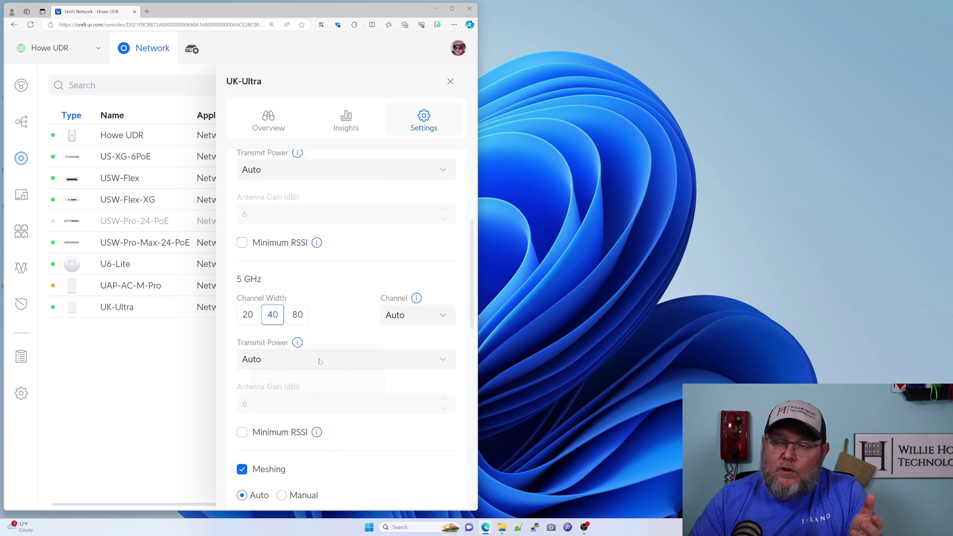